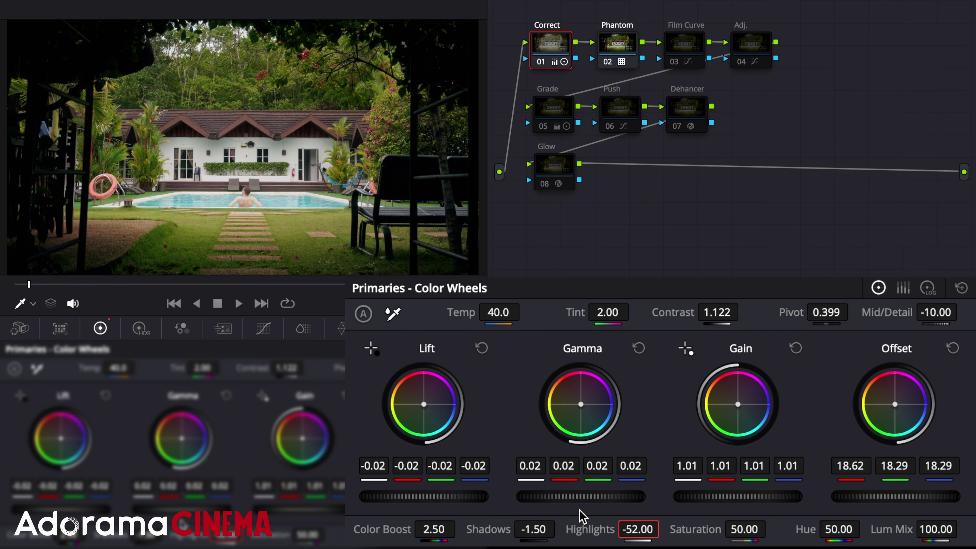
- Review the Correct node's primaries, covering Shadows, Temp, Tint, Mid/Detail and Color Boost
{"action": "left_click", "coordinate": [480, 533]}
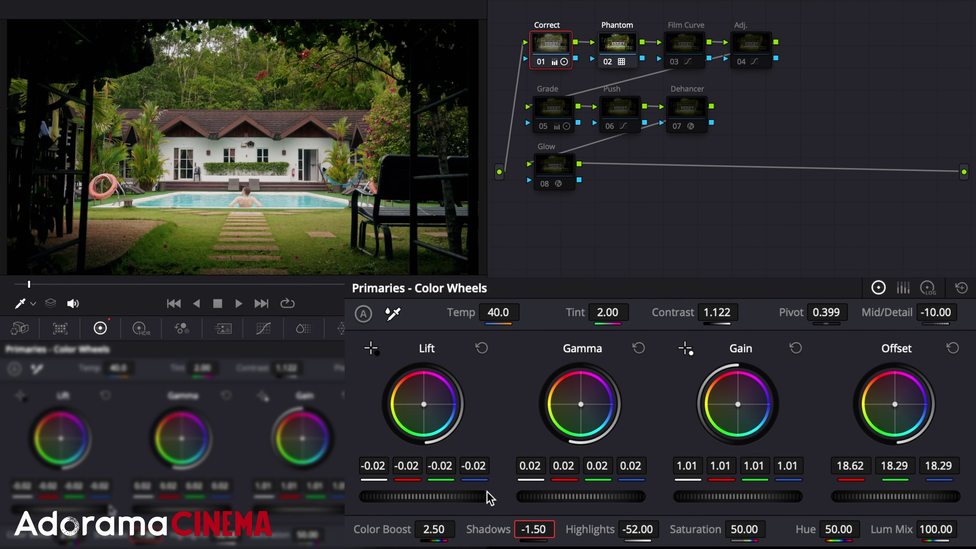
{"action": "left_click", "coordinate": [499, 312]}
{"action": "left_click", "coordinate": [545, 313]}
{"action": "left_click", "coordinate": [882, 316]}
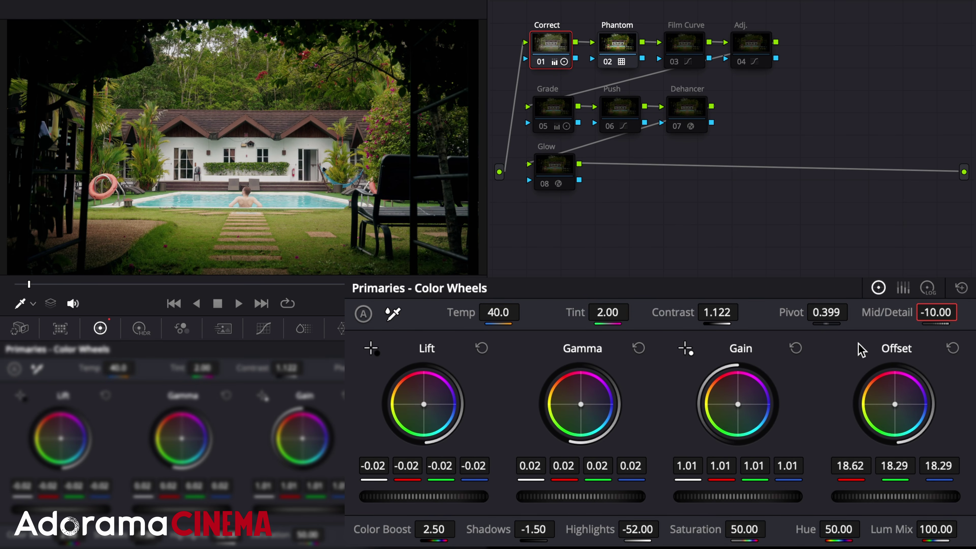
{"action": "left_click", "coordinate": [384, 529]}
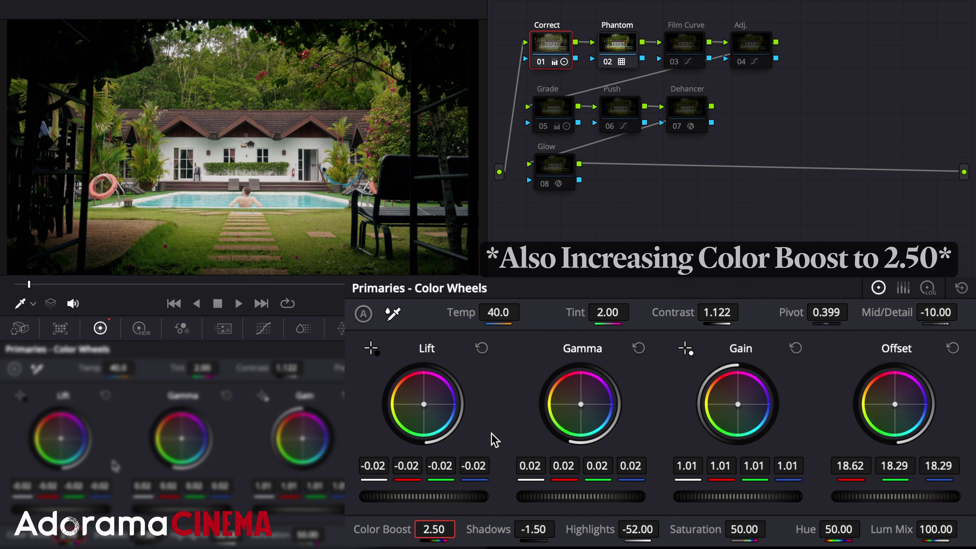
- Enable the Film Curve node and examine its custom curve and the Add Default Anchors option
{"action": "left_click", "coordinate": [685, 57]}
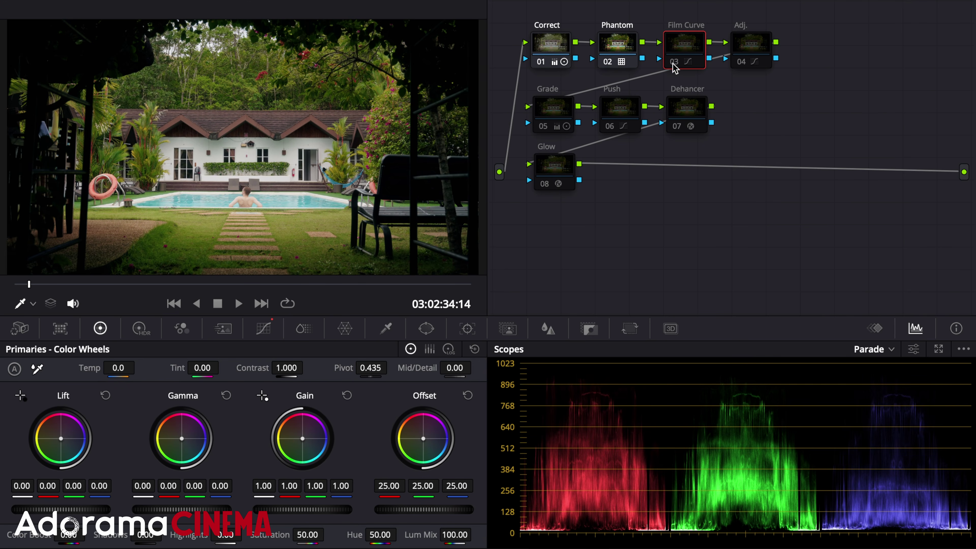
{"action": "key", "text": "ctrl+d"}
{"action": "left_click", "coordinate": [264, 328]}
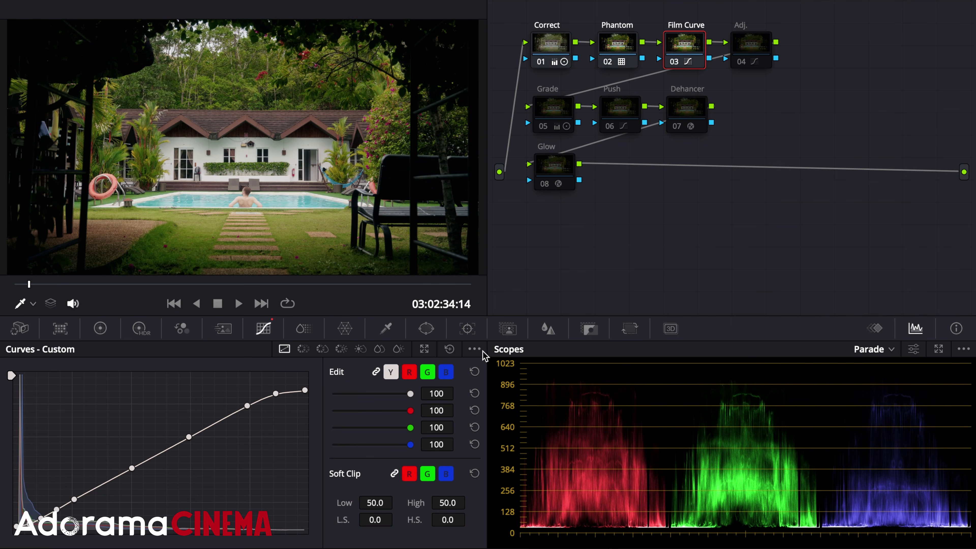
{"action": "left_click", "coordinate": [476, 349]}
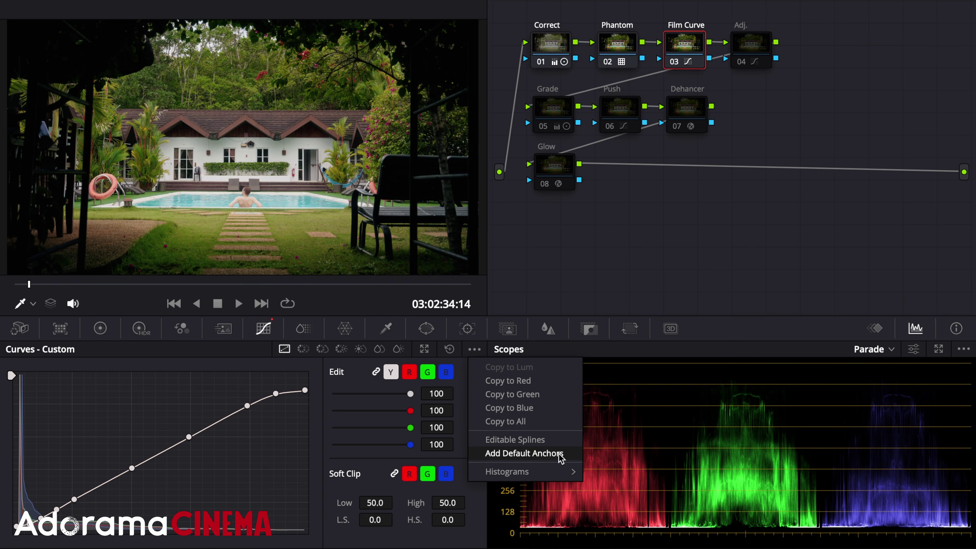
{"action": "left_click", "coordinate": [251, 458]}
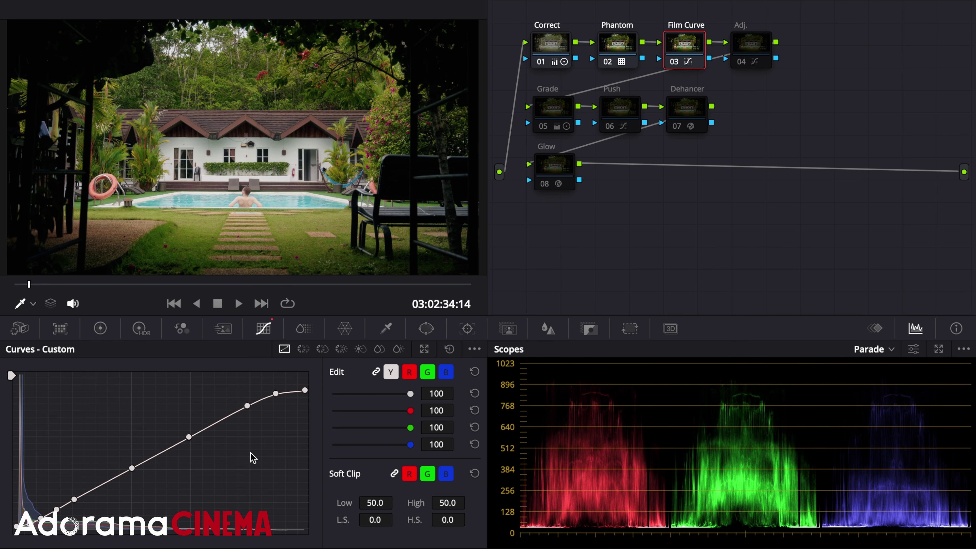
- Enable the Adj. node and show its Hue Vs Sat curve
{"action": "left_click", "coordinate": [748, 50]}
{"action": "left_click", "coordinate": [744, 63]}
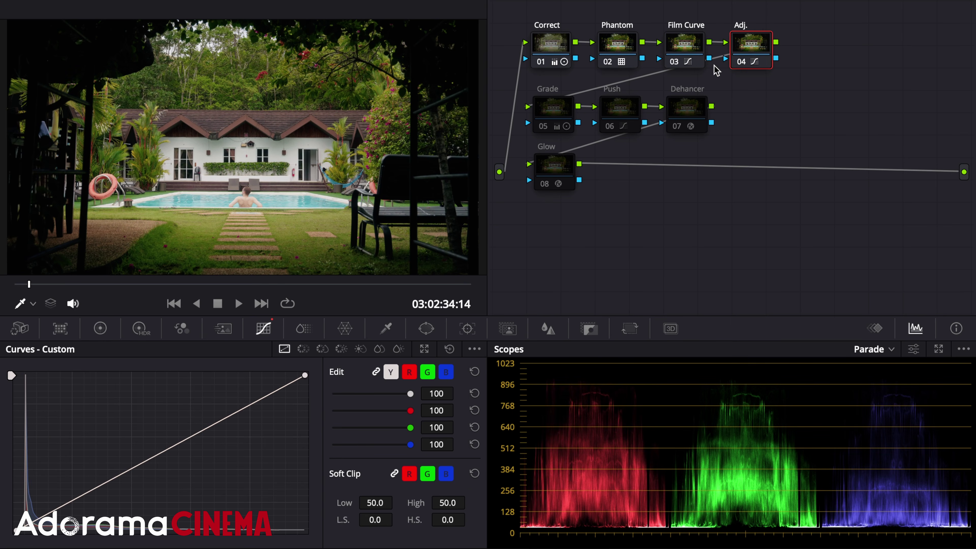
{"action": "left_click", "coordinate": [322, 350]}
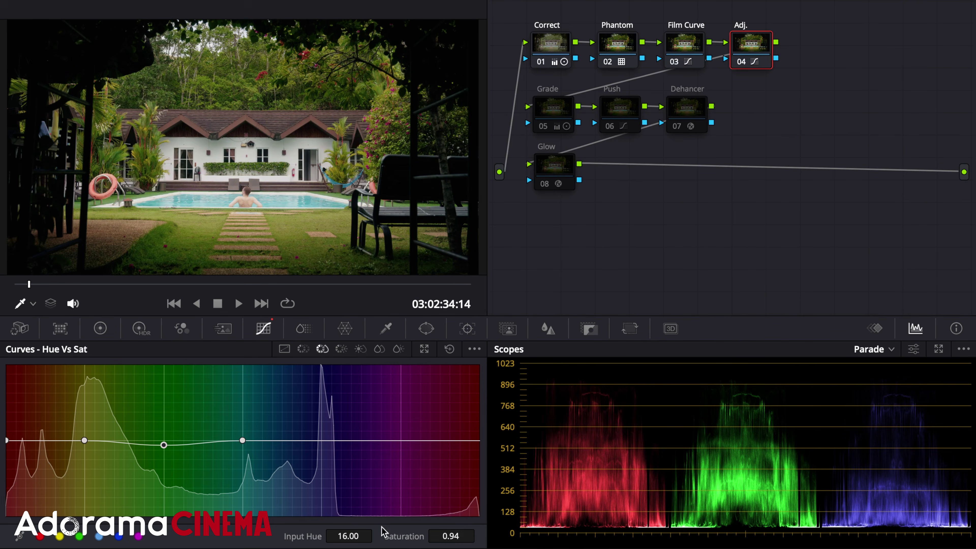
- Enable the Grade node and show its primaries color wheels and log wheels
{"action": "left_click", "coordinate": [546, 126]}
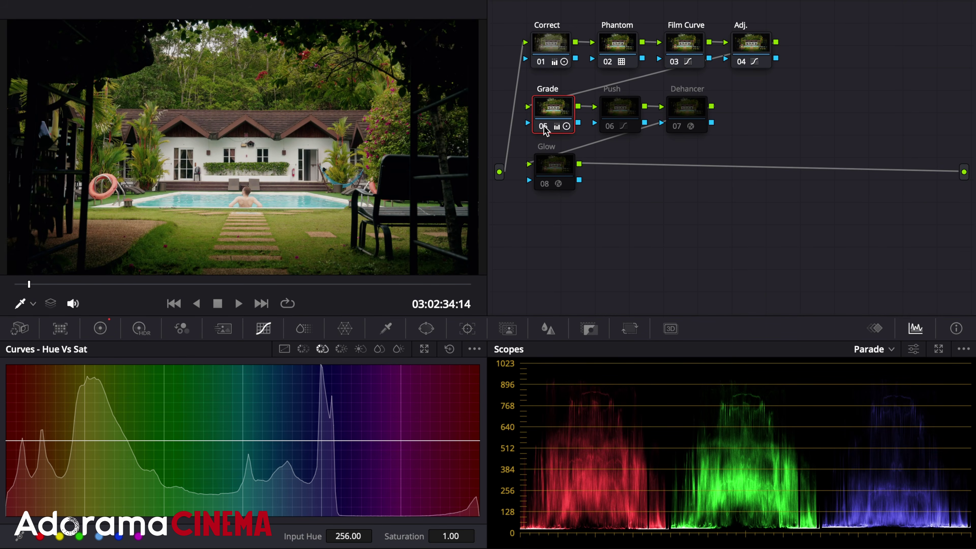
{"action": "left_click", "coordinate": [100, 329]}
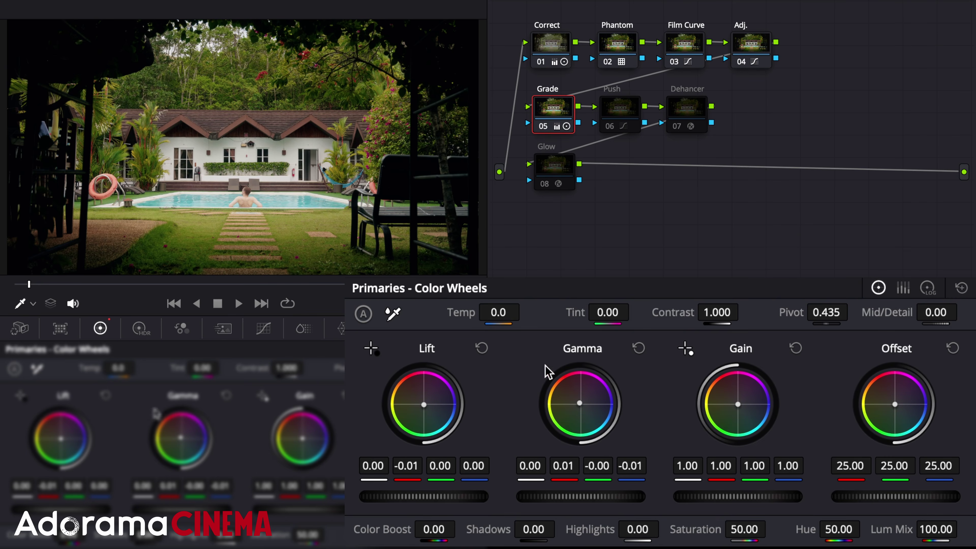
{"action": "left_click", "coordinate": [928, 288]}
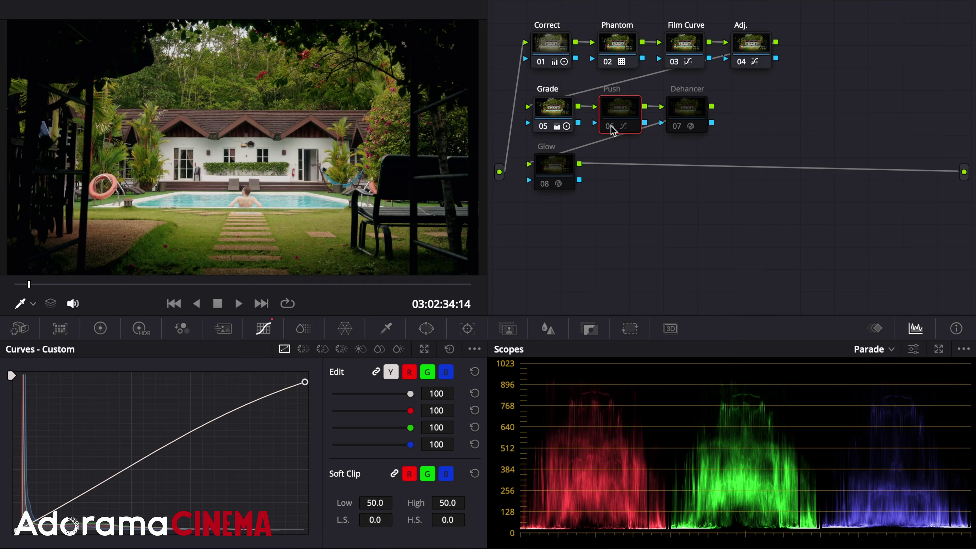
- Enable the Push node and choose Editable Splines for its custom curve
{"action": "left_click", "coordinate": [610, 127]}
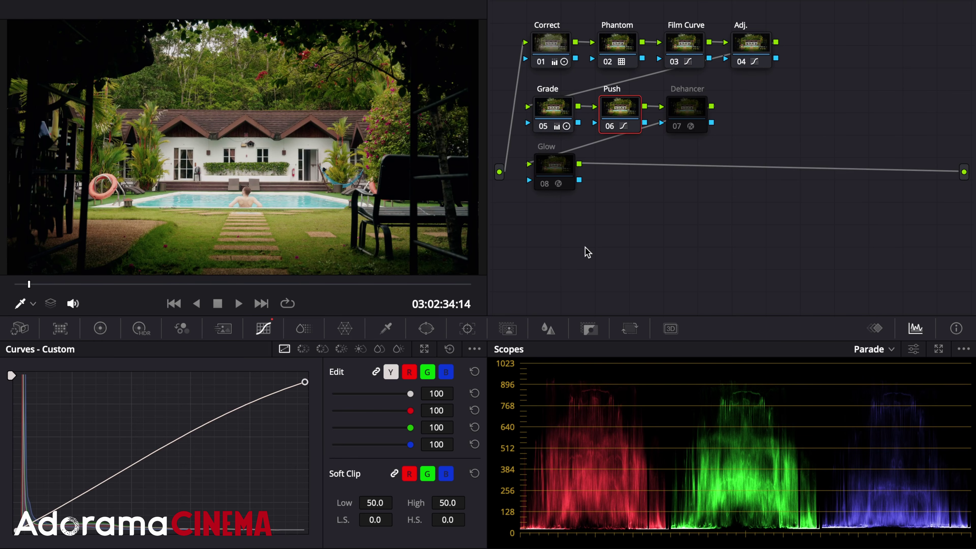
{"action": "left_click", "coordinate": [474, 349]}
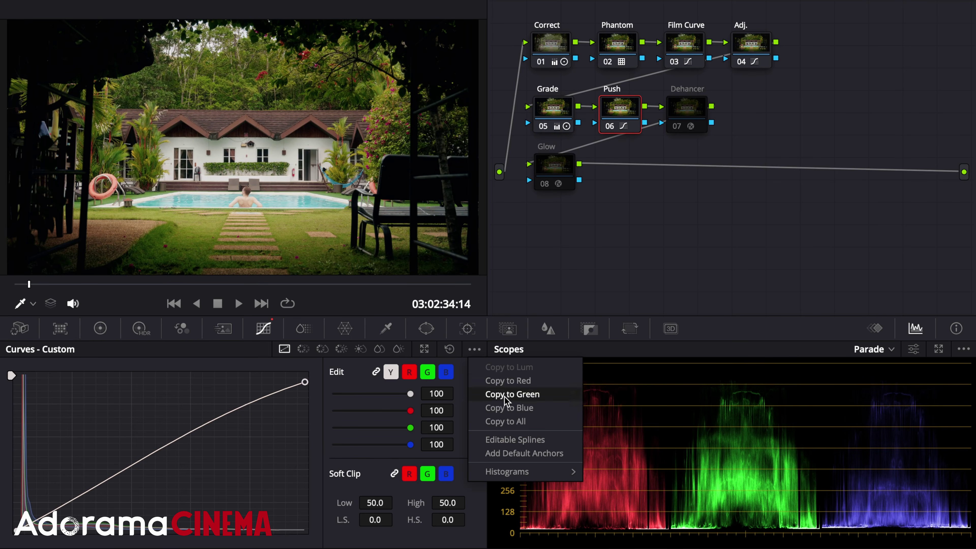
{"action": "left_click", "coordinate": [546, 440]}
- Enable the Dehancer node, collapse its Input settings and check the available film profiles, keeping Kodak Vision3 500T
{"action": "left_click", "coordinate": [697, 106]}
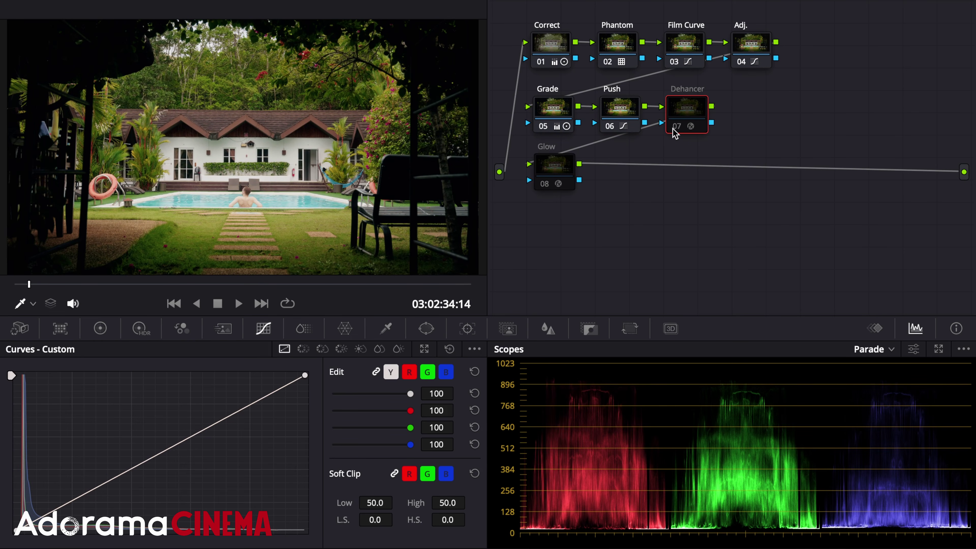
{"action": "left_click", "coordinate": [676, 127]}
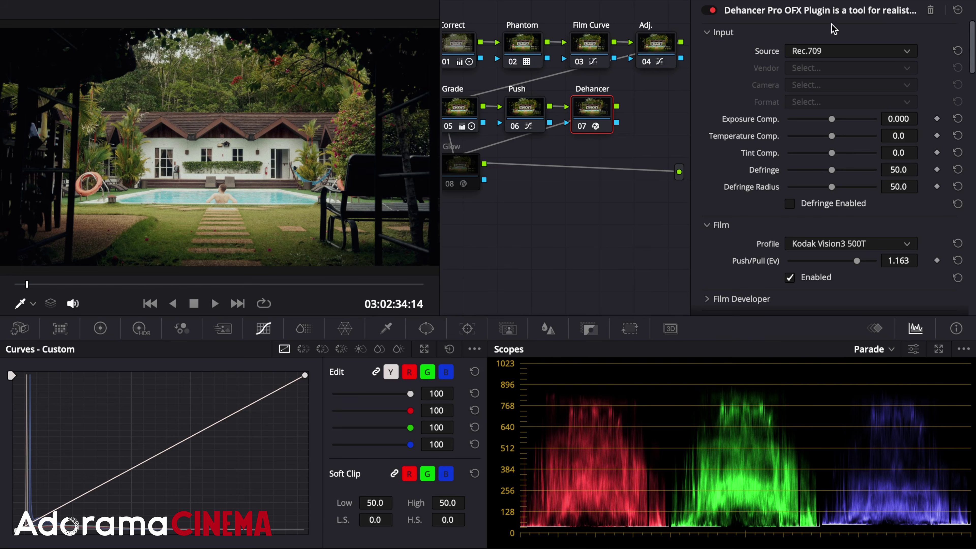
{"action": "left_click", "coordinate": [802, 33]}
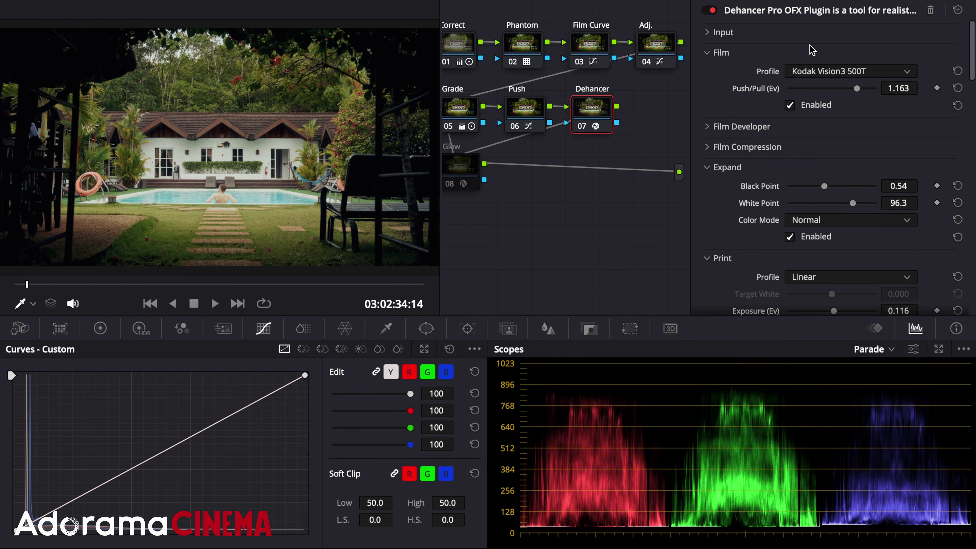
{"action": "left_click", "coordinate": [821, 73]}
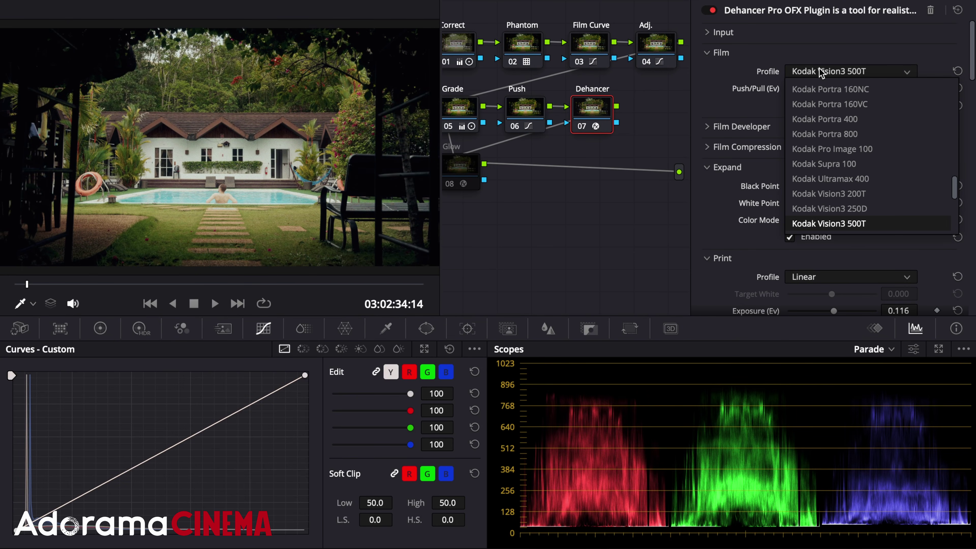
{"action": "left_click", "coordinate": [882, 73]}
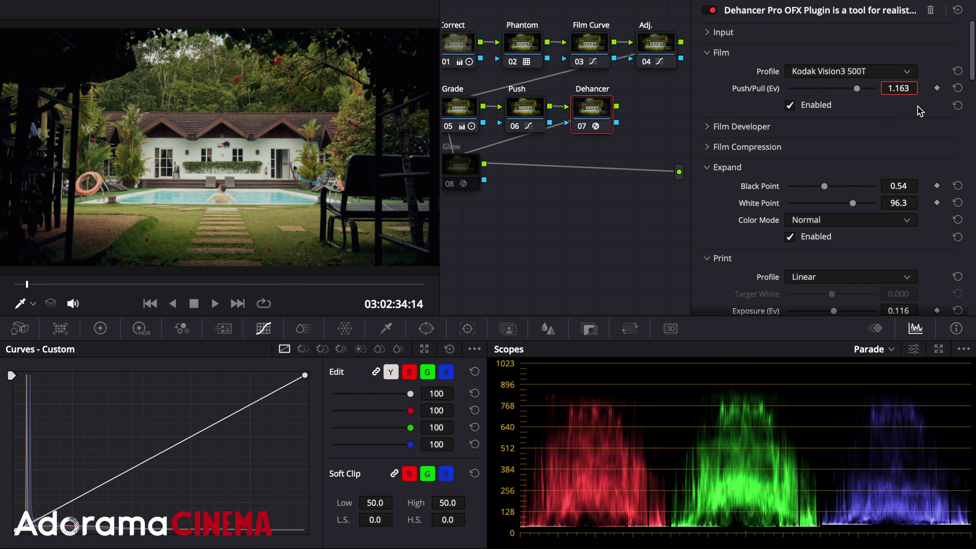
- Examine Dehancer's Expand, Print and Film Grain settings, including the list of grain profiles
{"action": "scroll", "coordinate": [920, 112], "scroll_direction": "down", "scroll_amount": 5}
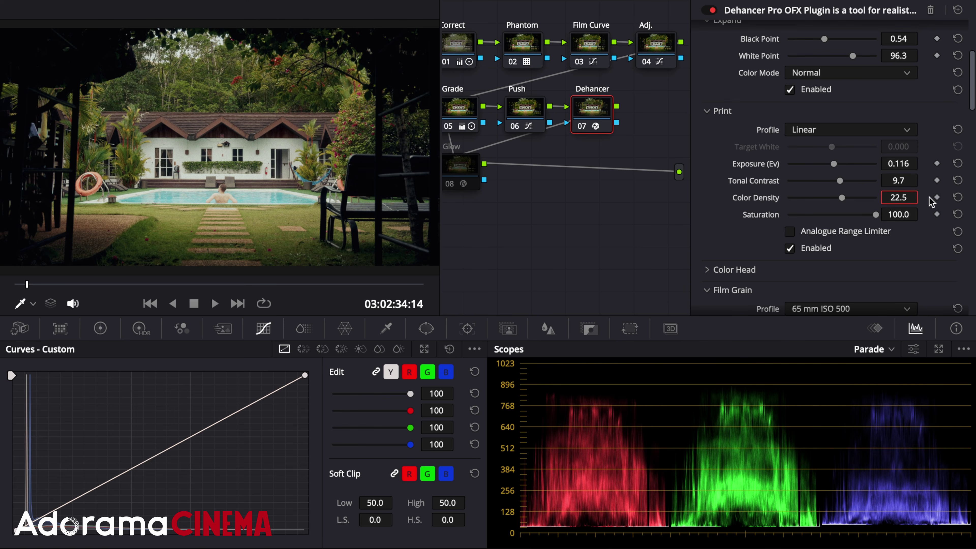
{"action": "scroll", "coordinate": [932, 201], "scroll_direction": "up", "scroll_amount": 3}
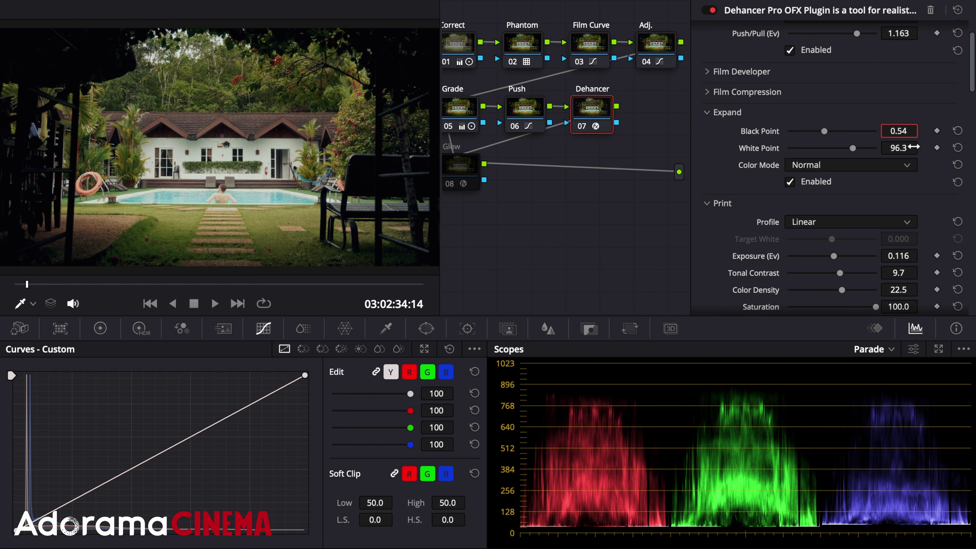
{"action": "scroll", "coordinate": [928, 169], "scroll_direction": "down", "scroll_amount": 10}
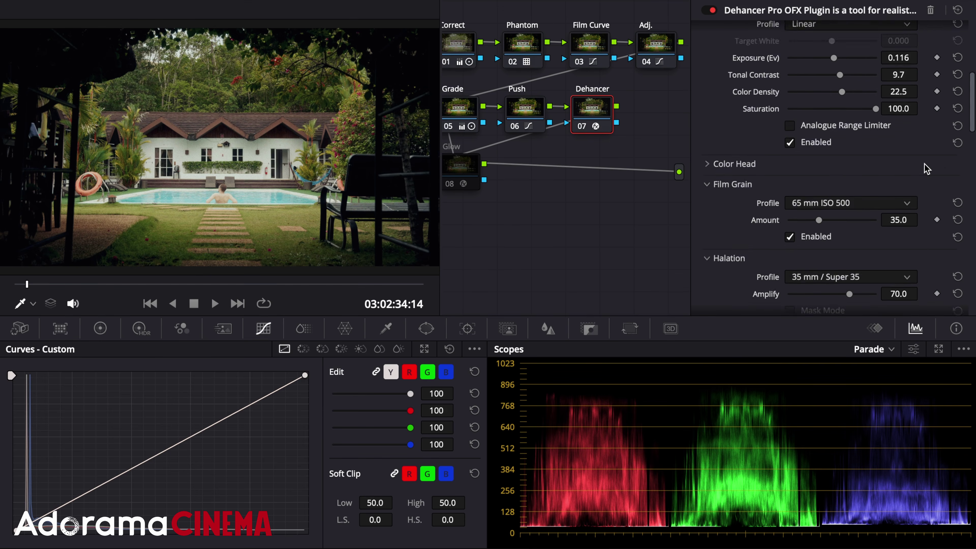
{"action": "left_click", "coordinate": [883, 108]}
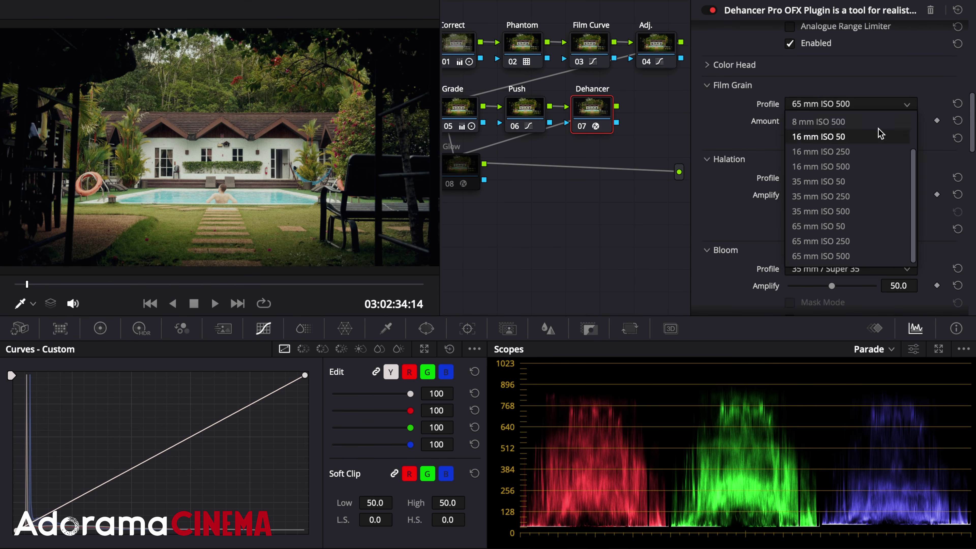
{"action": "scroll", "coordinate": [889, 124], "scroll_direction": "up", "scroll_amount": 1}
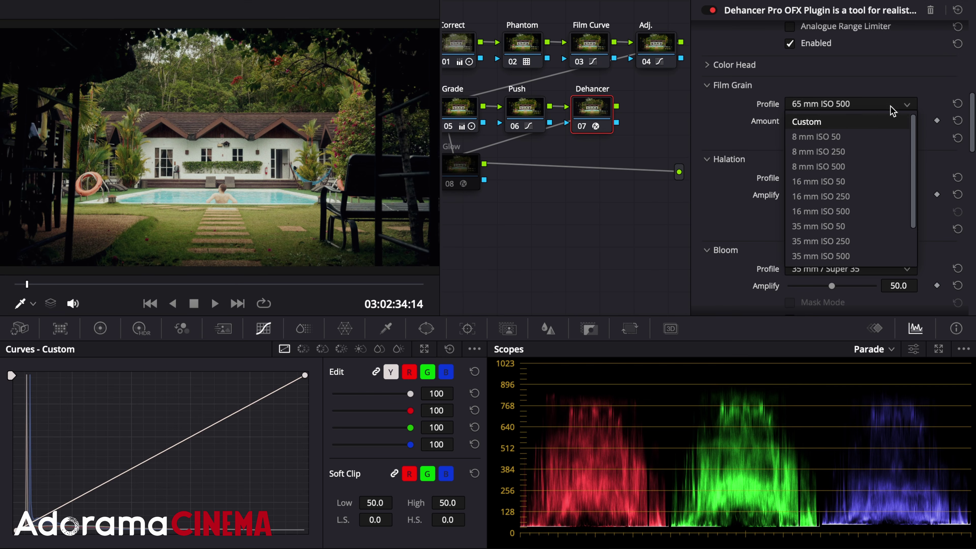
{"action": "left_click", "coordinate": [890, 109]}
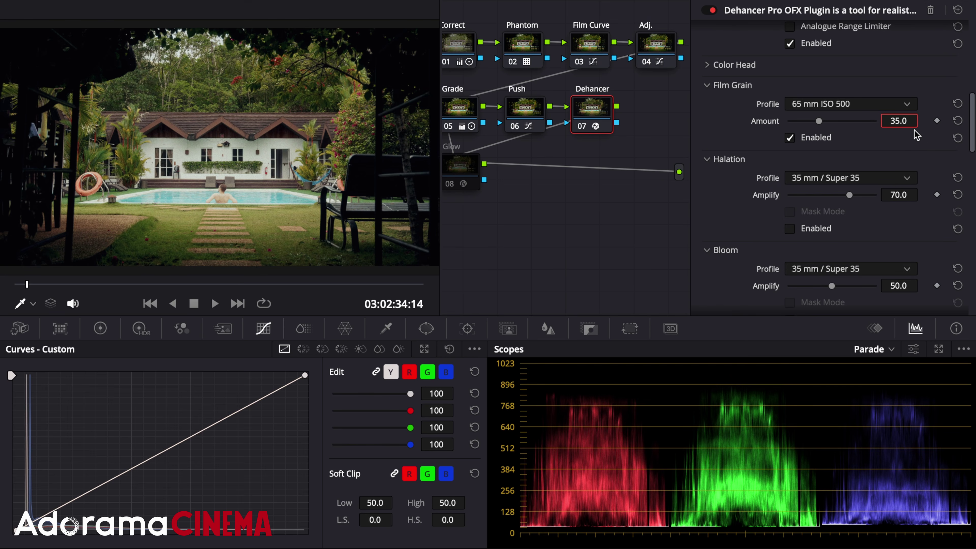
- Enable the Glow node, keep its composite type on Softlight and expand the Global Blend settings
{"action": "left_click", "coordinate": [464, 176]}
{"action": "left_click", "coordinate": [747, 280]}
{"action": "scroll", "coordinate": [813, 278], "scroll_direction": "down", "scroll_amount": 2}
{"action": "left_click", "coordinate": [834, 237]}
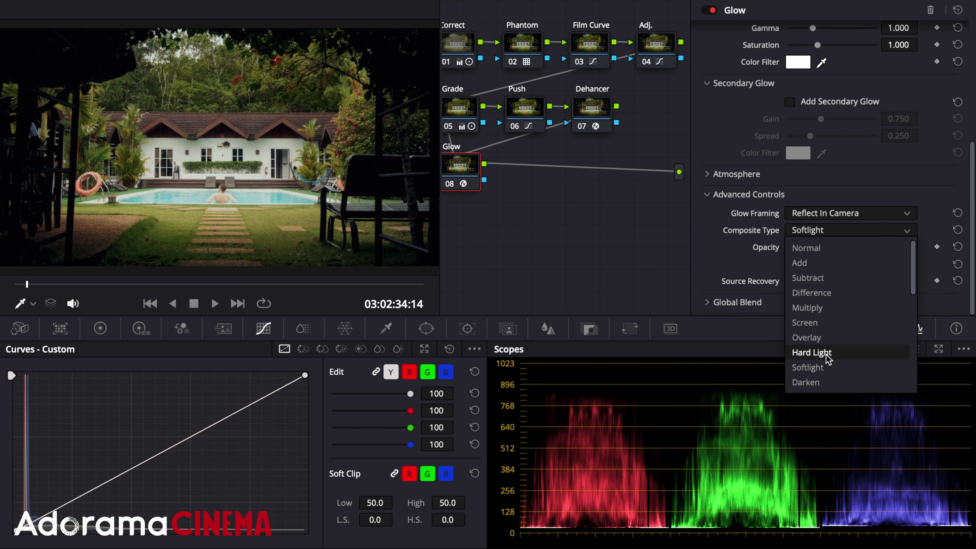
{"action": "left_click", "coordinate": [826, 366]}
{"action": "left_click", "coordinate": [794, 304]}
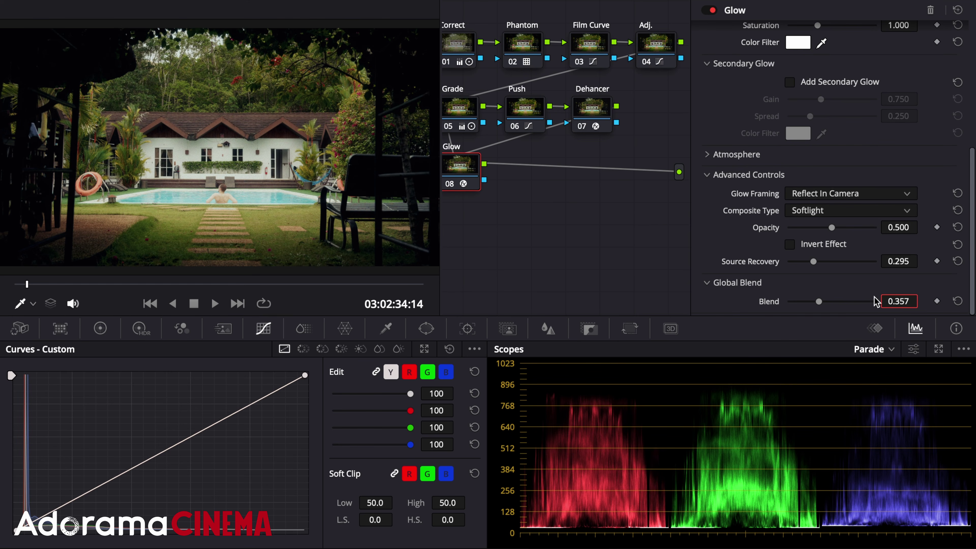
{"action": "scroll", "coordinate": [850, 290], "scroll_direction": "up", "scroll_amount": 5}
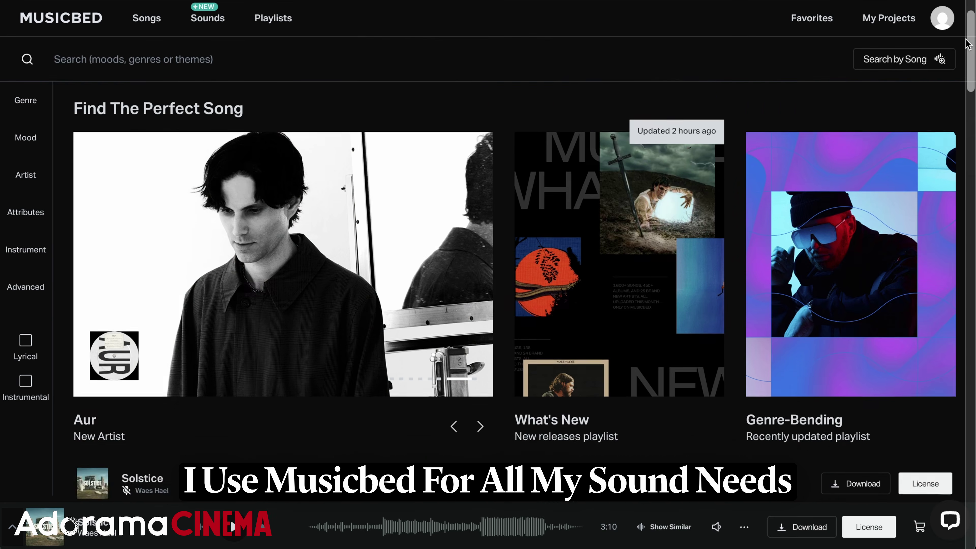
- Browse the song list on the Musicbed website
{"action": "scroll", "coordinate": [968, 43], "scroll_direction": "down", "scroll_amount": 4}
{"action": "scroll", "coordinate": [968, 43], "scroll_direction": "down", "scroll_amount": 6}
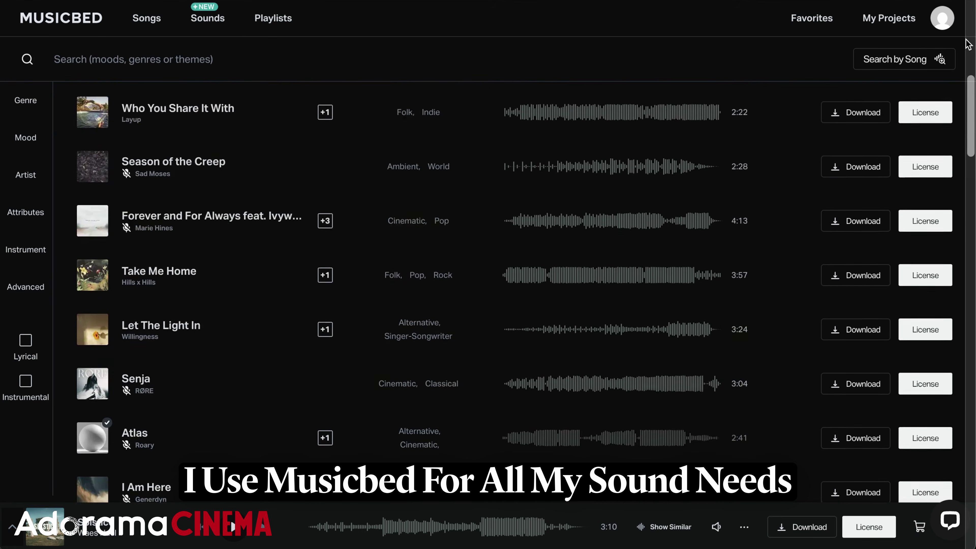
{"action": "scroll", "coordinate": [967, 43], "scroll_direction": "down", "scroll_amount": 5}
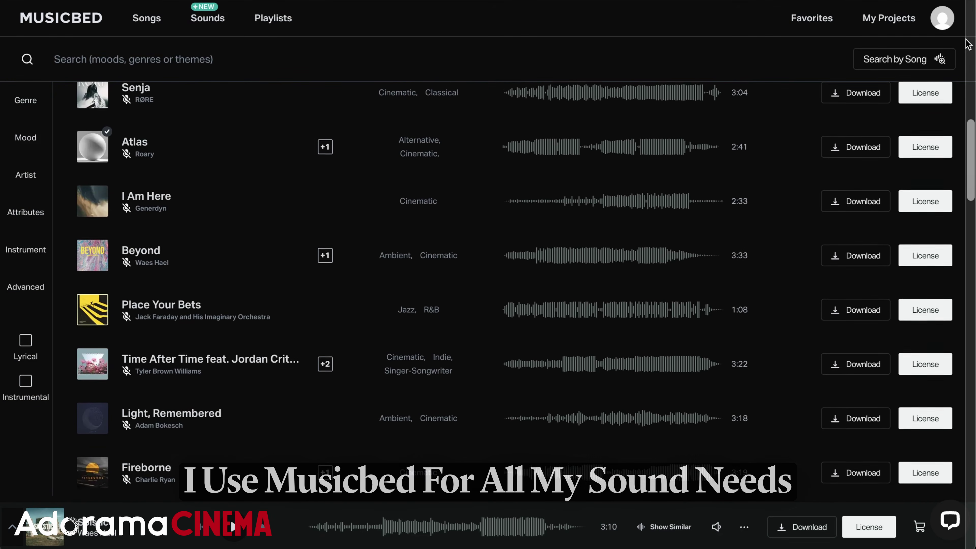
{"action": "scroll", "coordinate": [967, 43], "scroll_direction": "down", "scroll_amount": 3}
{"action": "scroll", "coordinate": [968, 43], "scroll_direction": "down", "scroll_amount": 4}
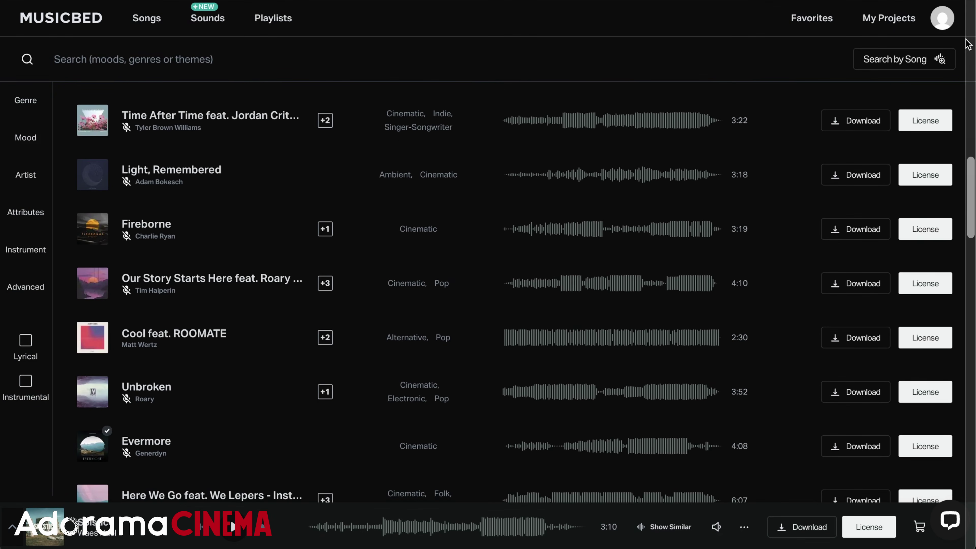
{"action": "scroll", "coordinate": [967, 43], "scroll_direction": "down", "scroll_amount": 5}
{"action": "scroll", "coordinate": [968, 43], "scroll_direction": "down", "scroll_amount": 1}
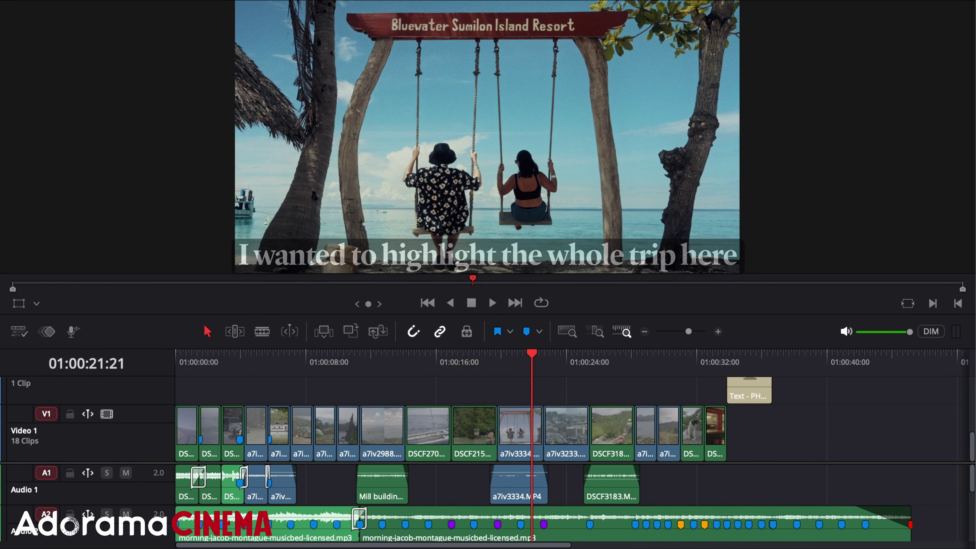
- Inspect the edit timeline at the PHOTOS TO ADD title at 01:00:33:21 and the sections that follow it
{"action": "left_click", "coordinate": [728, 358]}
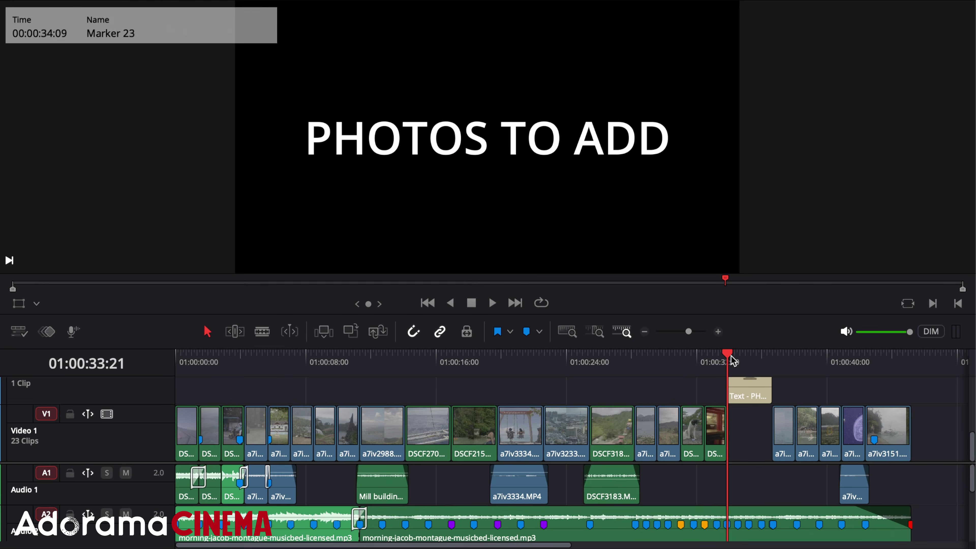
{"action": "scroll", "coordinate": [733, 361], "scroll_direction": "up", "scroll_amount": 4}
{"action": "scroll", "coordinate": [684, 371], "scroll_direction": "right", "scroll_amount": 4}
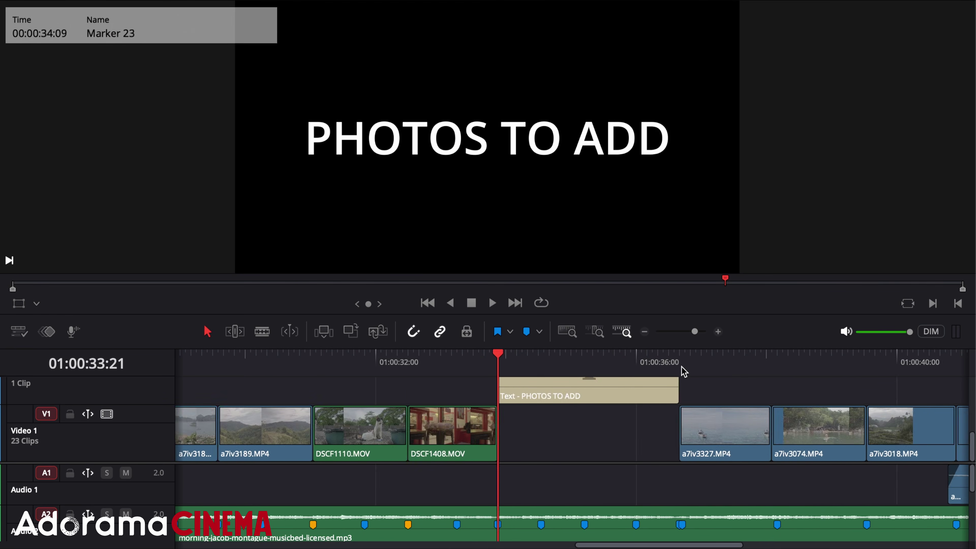
{"action": "scroll", "coordinate": [684, 372], "scroll_direction": "right", "scroll_amount": 1}
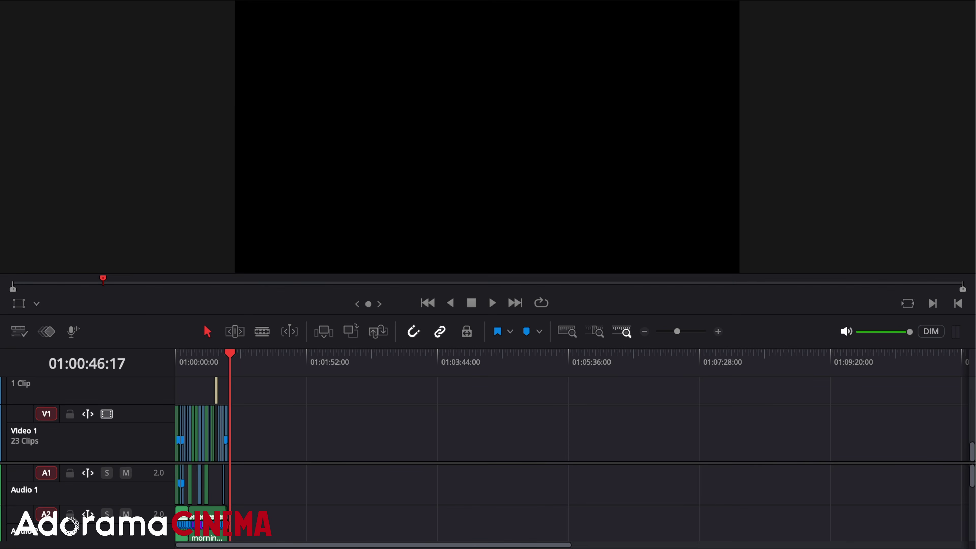
{"action": "key", "text": "shift+F12"}
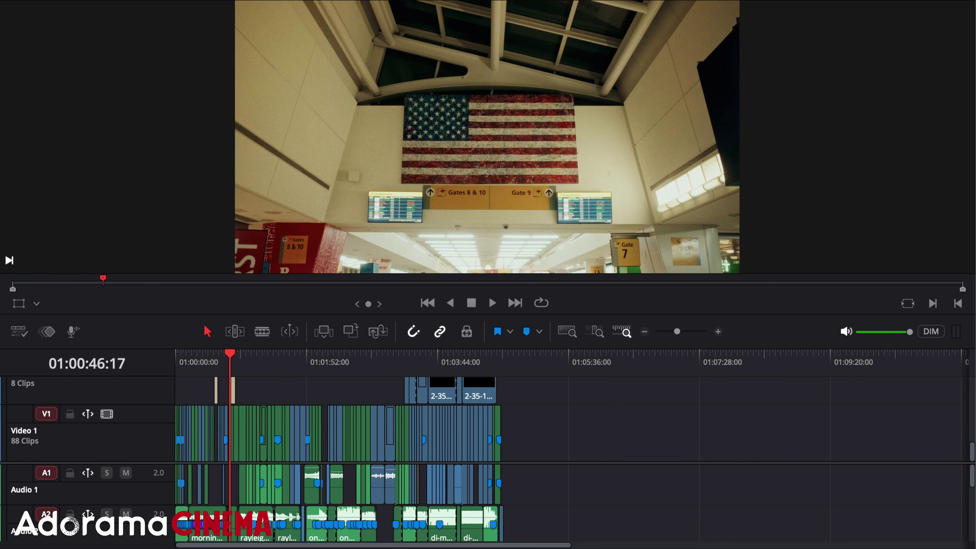